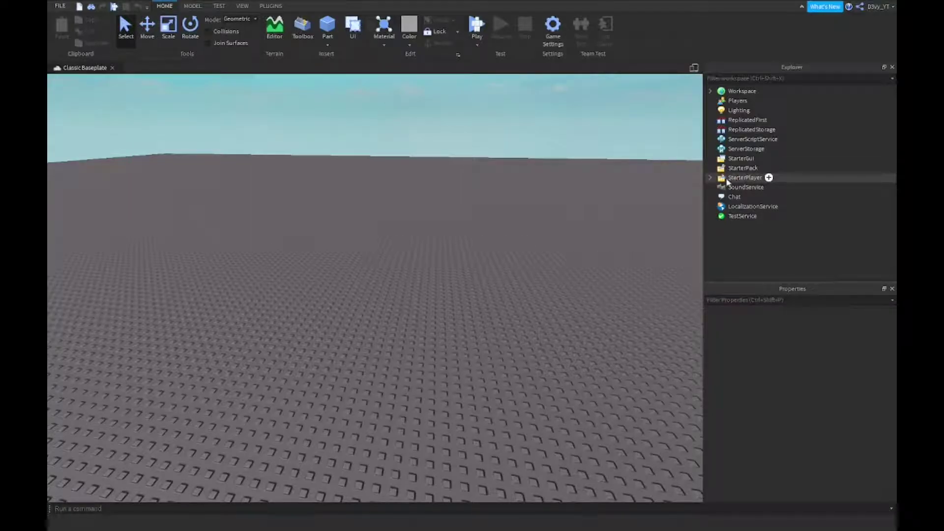
Insert a LocalScript into StarterCharacterScripts under StarterPlayer via the Insert Object menu
left_click(711, 179)
left_click(760, 189)
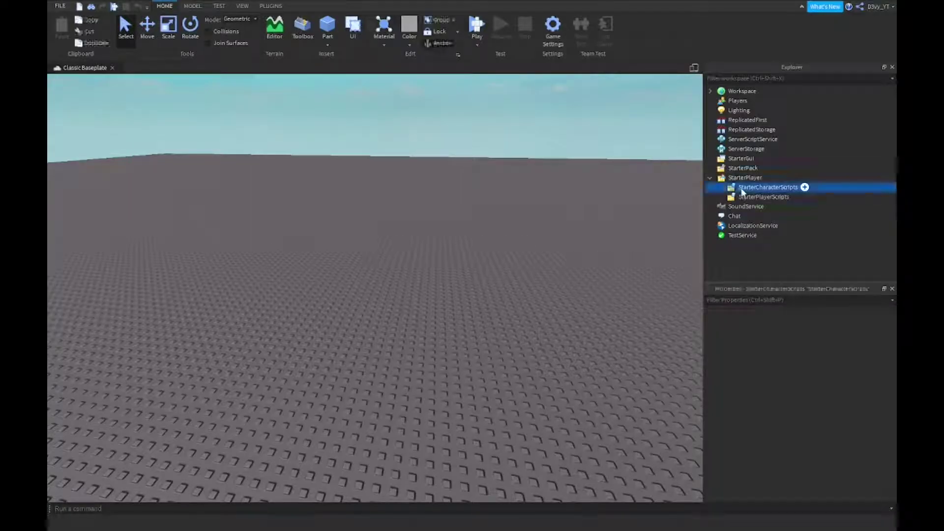
left_click(805, 188)
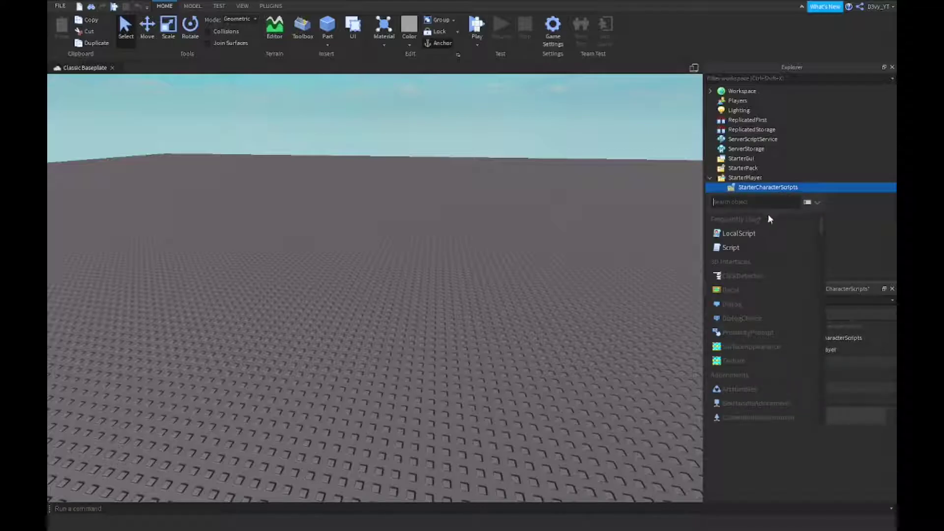
left_click(738, 234)
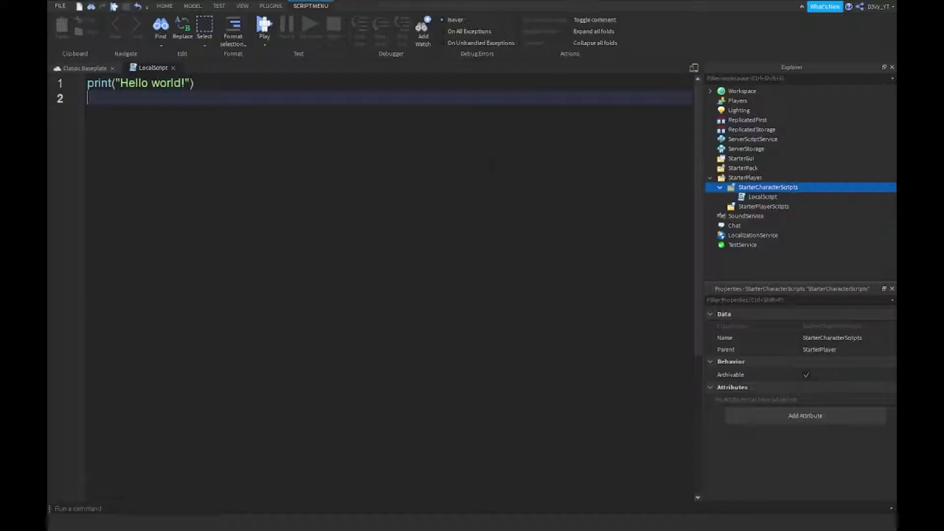
Replace the placeholder print with local char = script.Parent and its Humanoid via WaitForChild
key("ctrl+a")
type("local char")
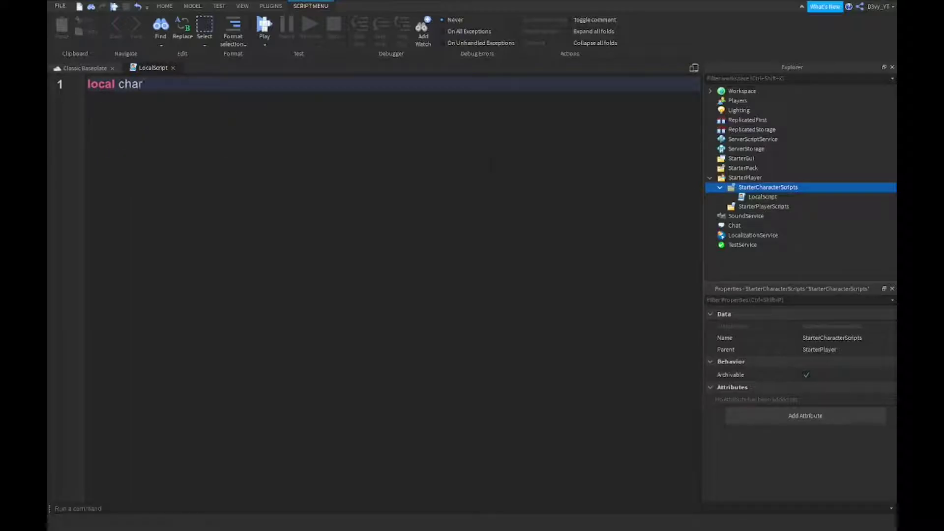
type(" =")
key("BackSpace")
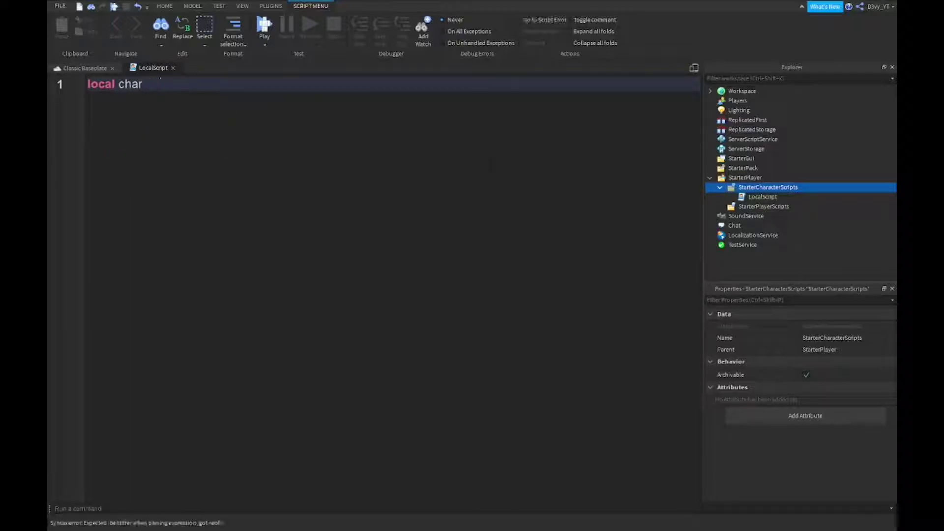
type("= script.")
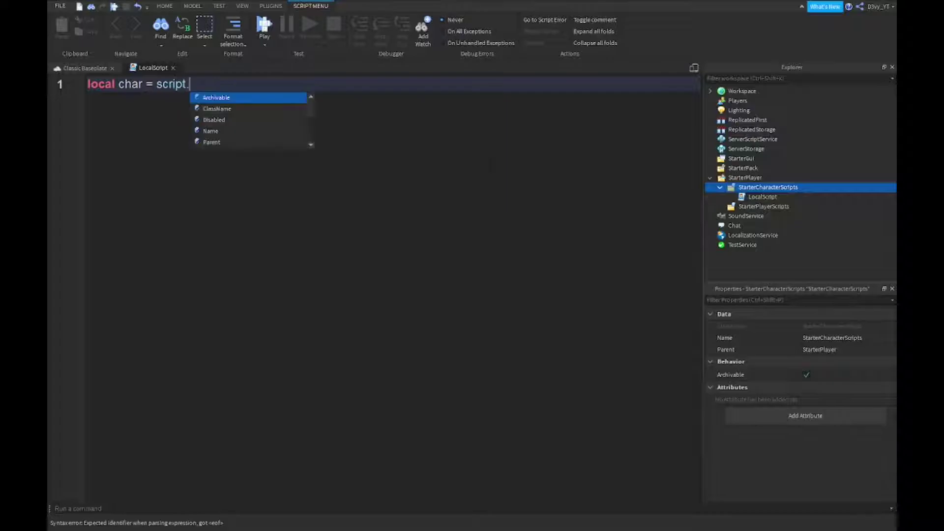
type("Pare")
key("Tab")
key("Return")
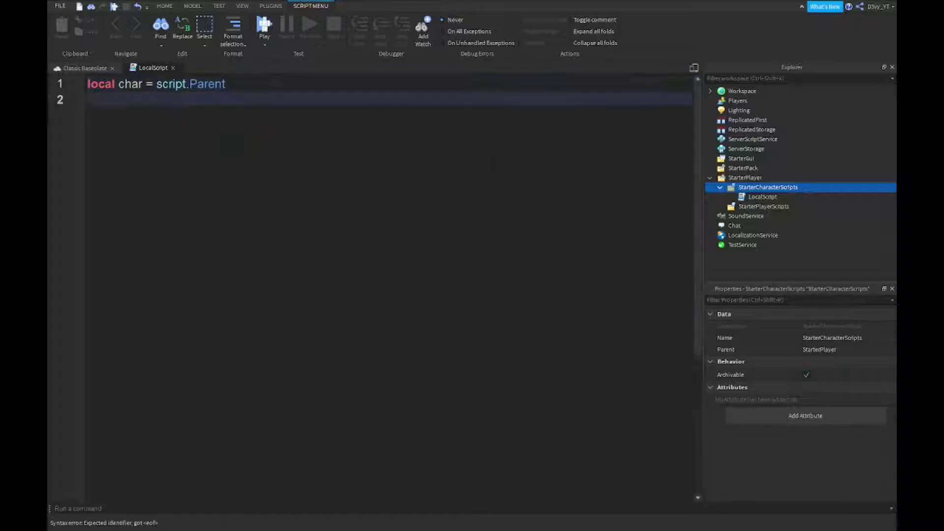
type("local hu")
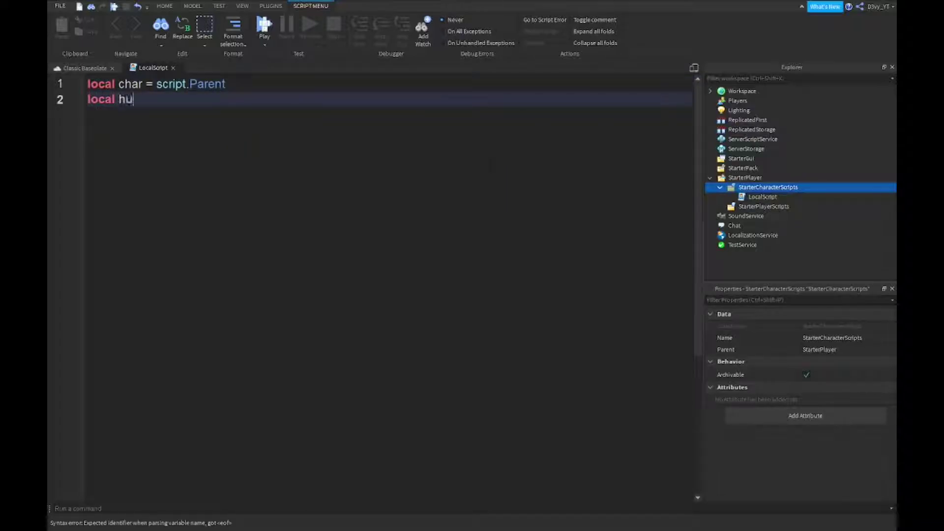
type("manoid = char:")
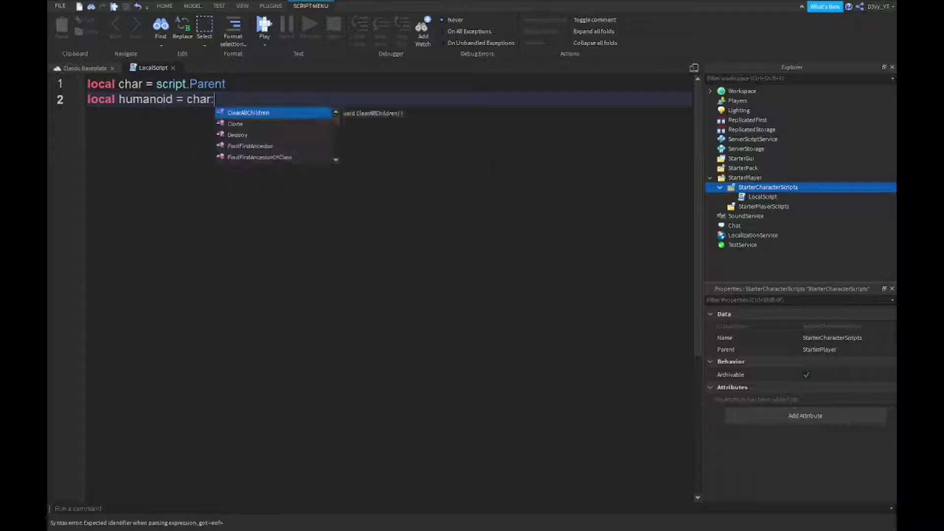
key("Tab")
type("(\"Hum")
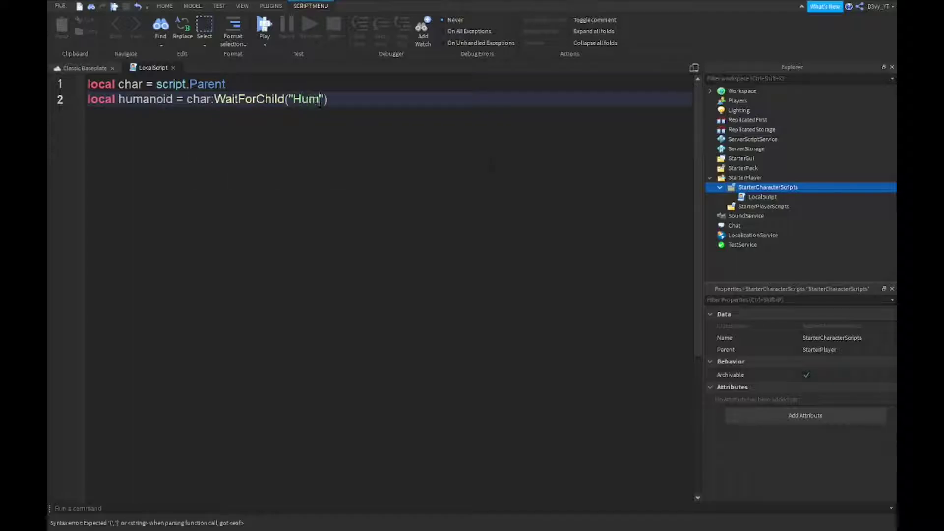
type("anoid\")")
key("Return")
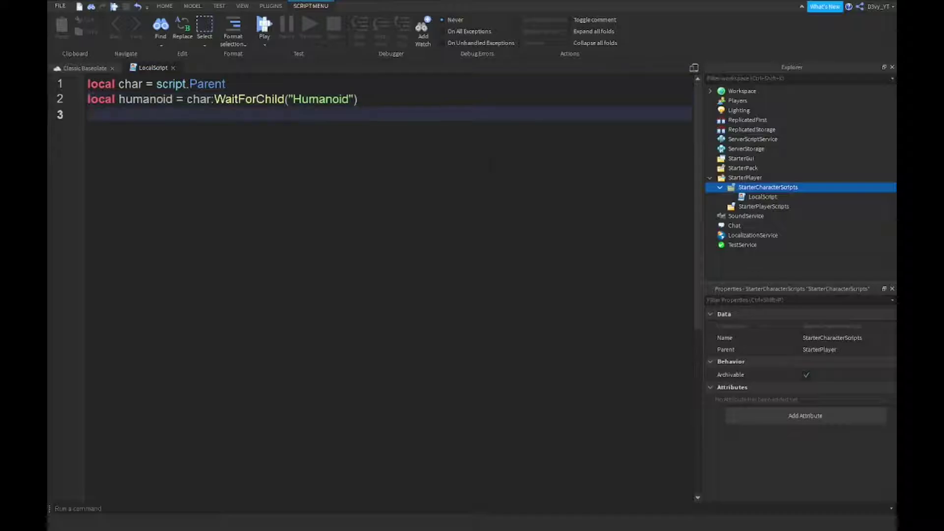
Define local mouse as Players.LocalPlayer:GetMouse() and start the next line
key("Return")
key("BackSpace")
type("lo")
key("Tab")
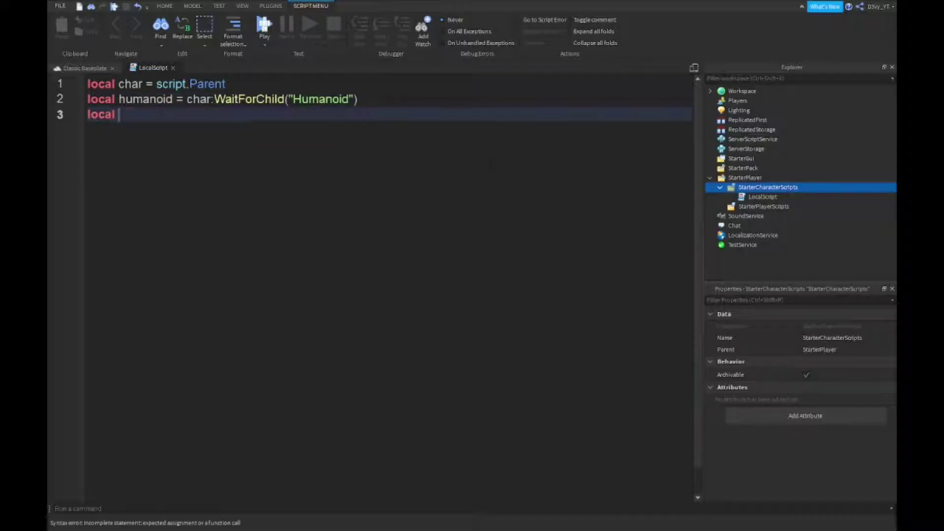
type("mouse = gam")
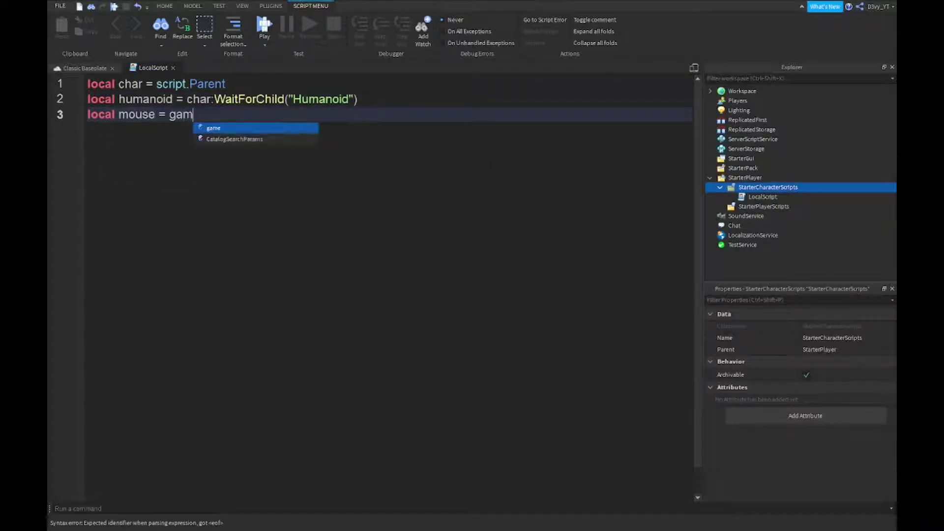
type("e.Pl")
key("Tab")
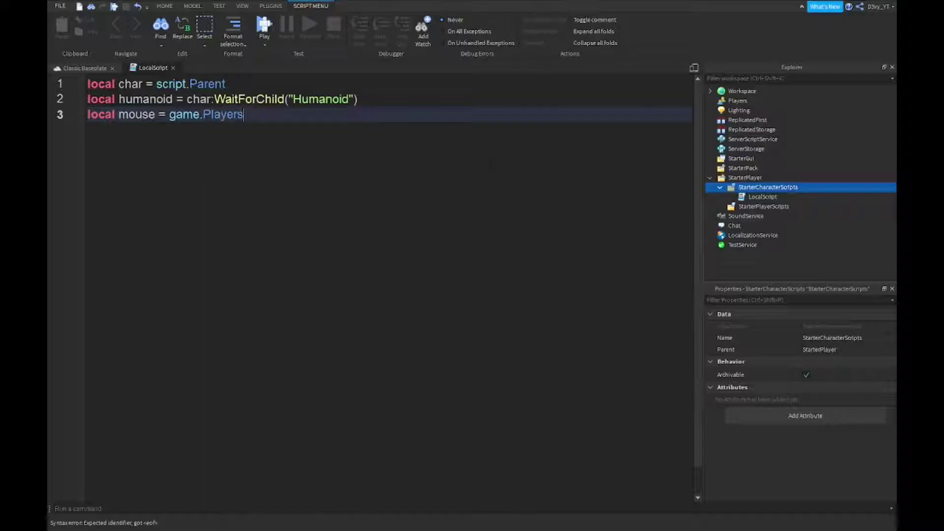
type(".L")
key("Tab")
type(":G")
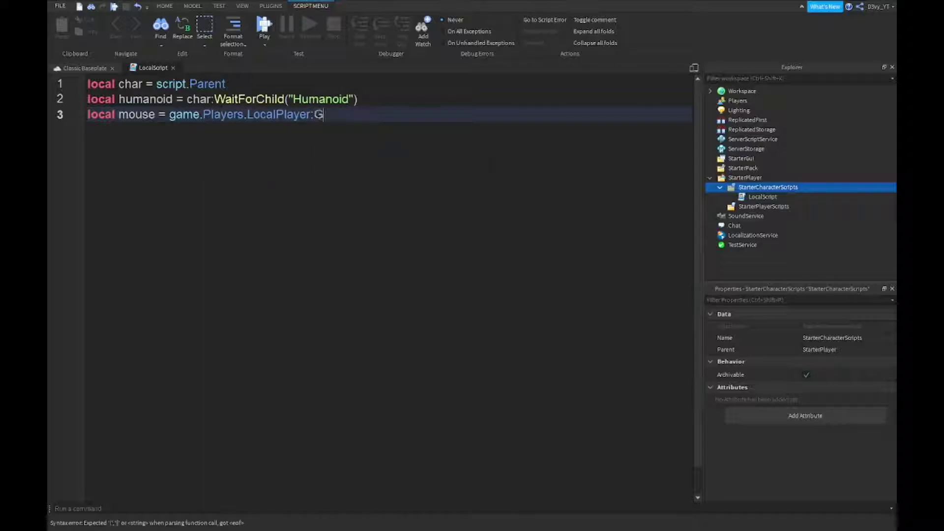
type("etMouse")
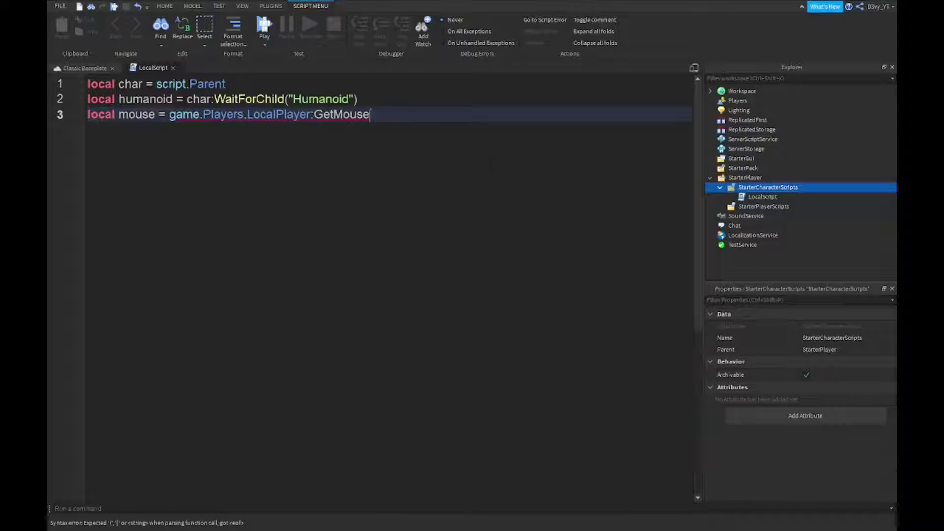
type("(")
key("Return")
key("Return")
type("M")
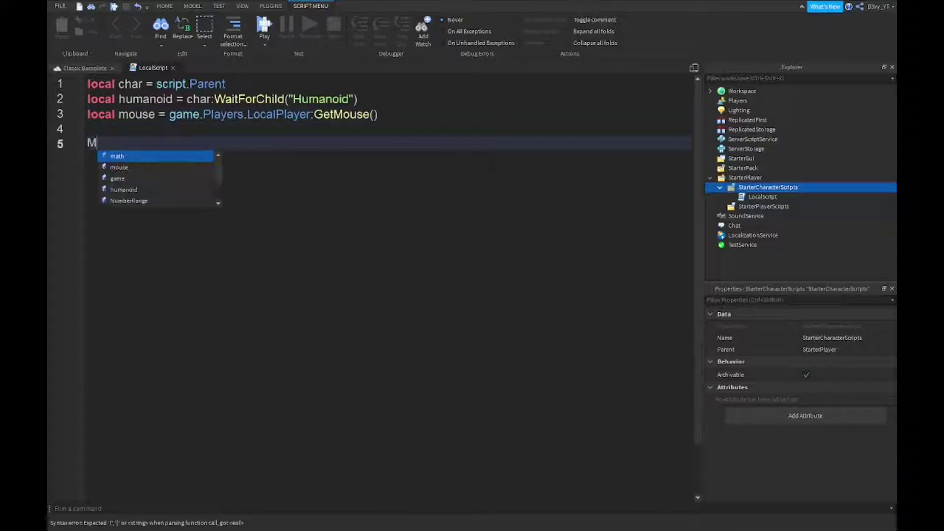
Connect mouse.Button1Down to a new anonymous function
key("Down")
key("Tab")
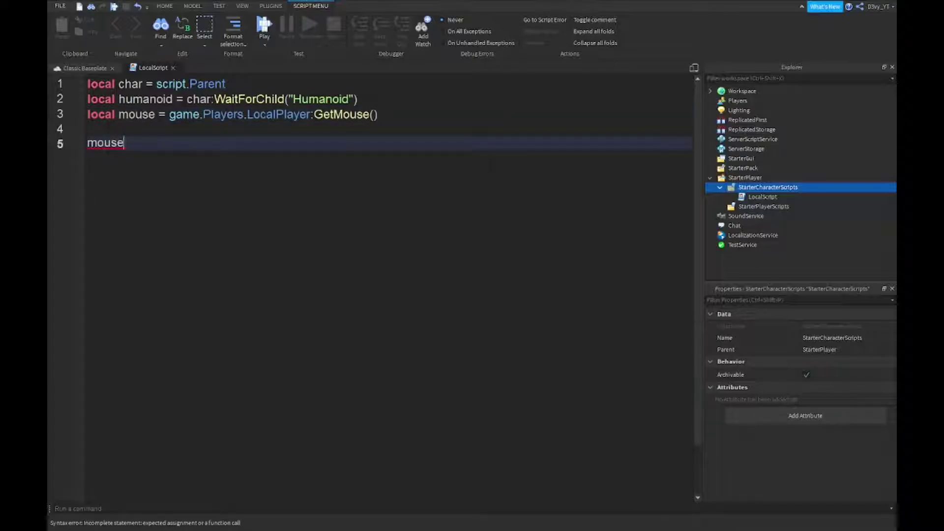
type(".Bu")
type("t")
key("BackSpace")
key("BackSpace")
type("utt")
type("on1D")
type("own:Conn")
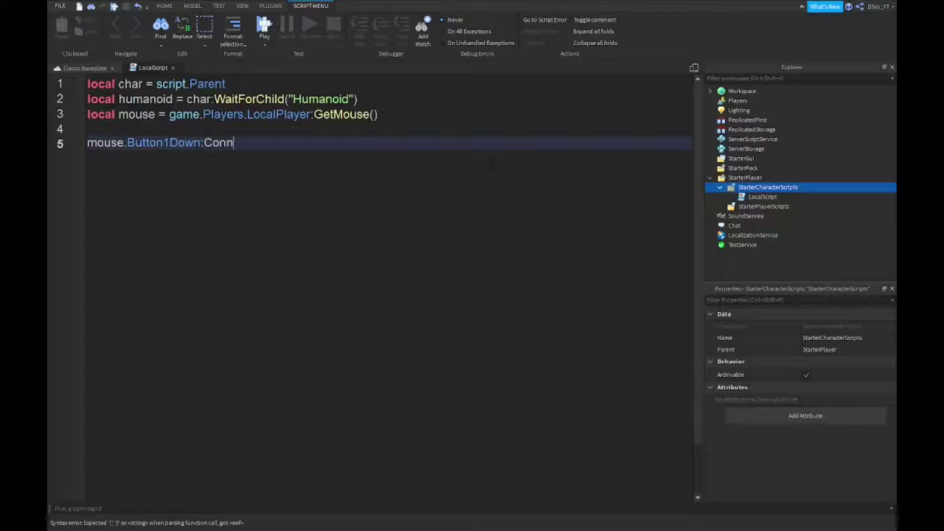
type("ect(f")
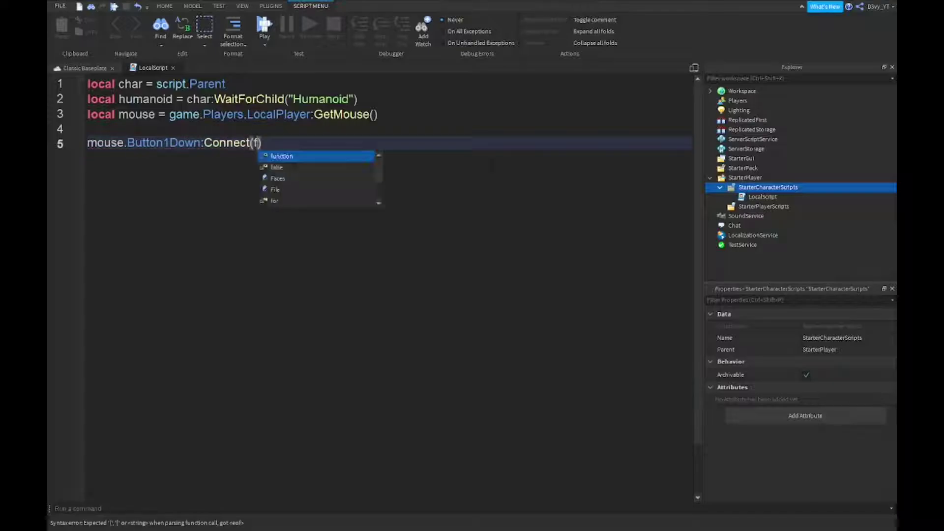
key("Tab")
type("(")
key("Right")
key("Return")
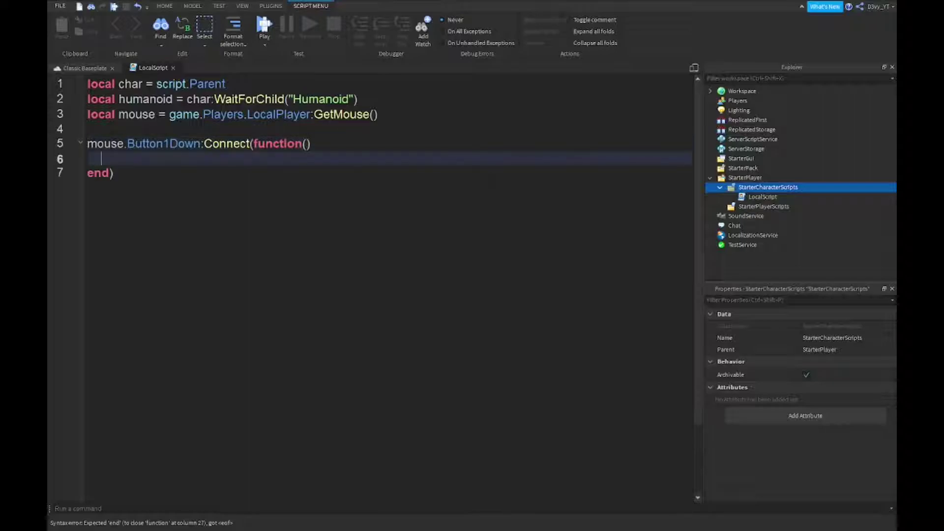
type("loc")
Inside the handler, store mouse.Hit.Position in pos and call humanoid:MoveTo(pos)
key("Tab")
type("p")
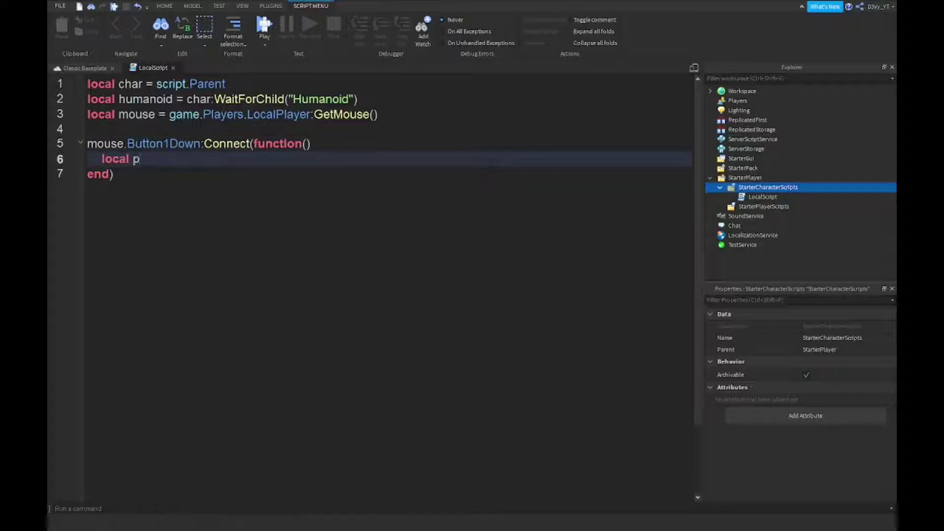
type("os = mo")
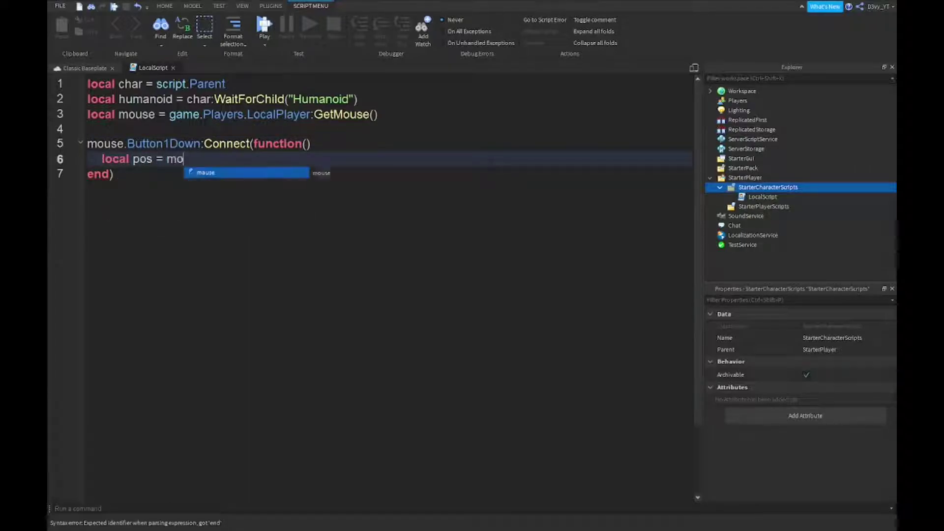
type("use.Hit")
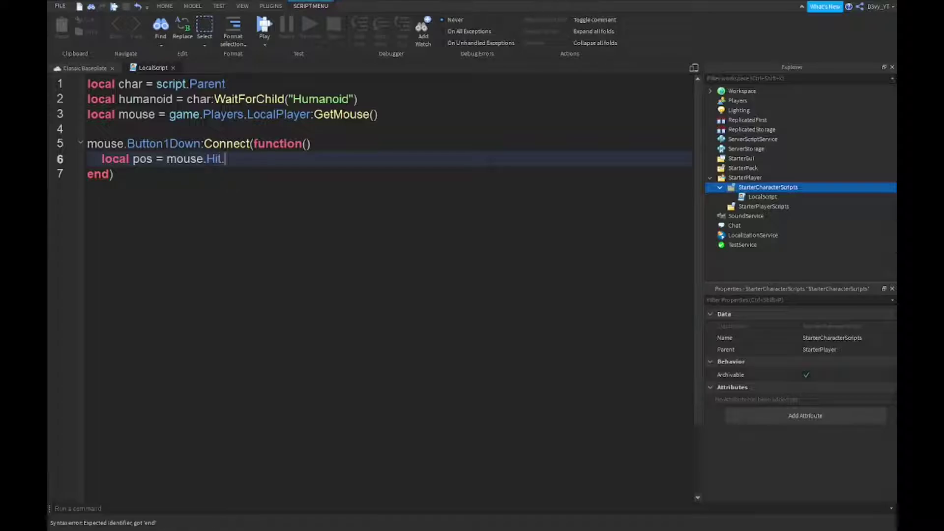
type(".Positio")
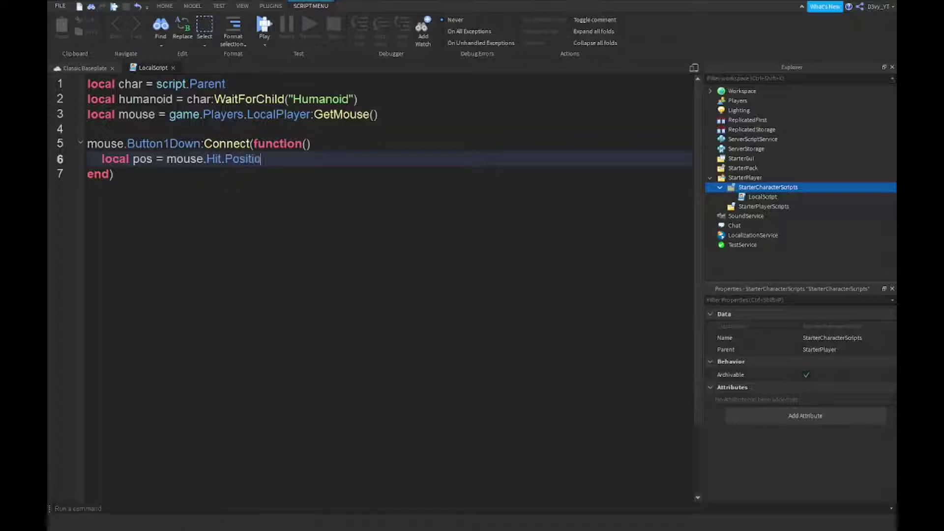
type("n")
key("Return")
type("humanoid")
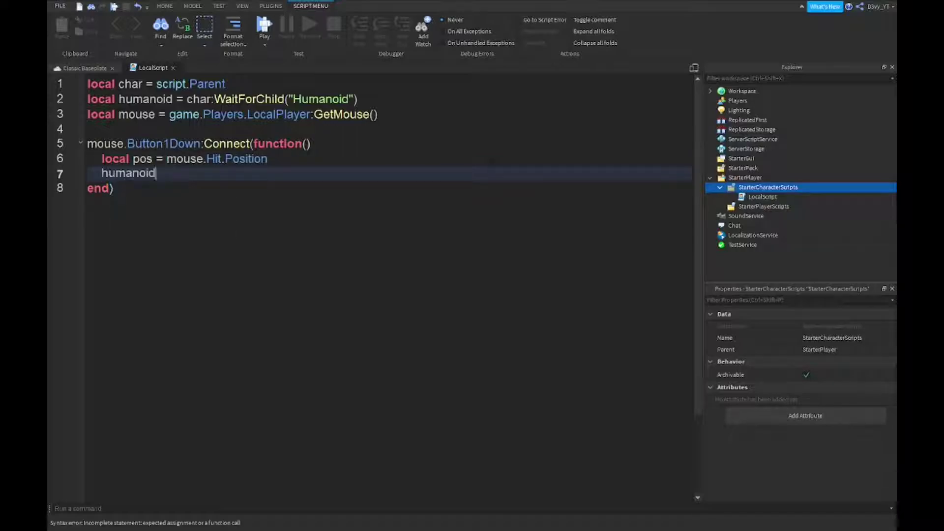
type(":M")
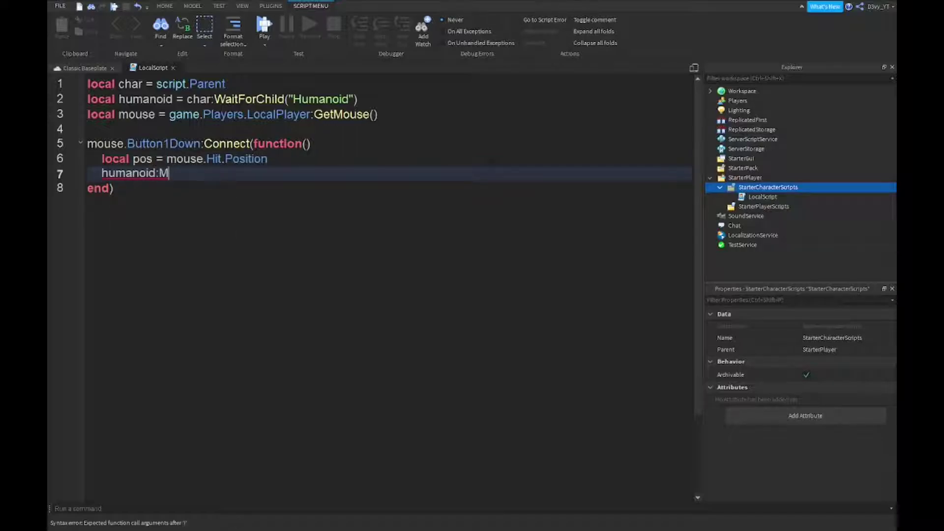
type("oveTo")
type("(")
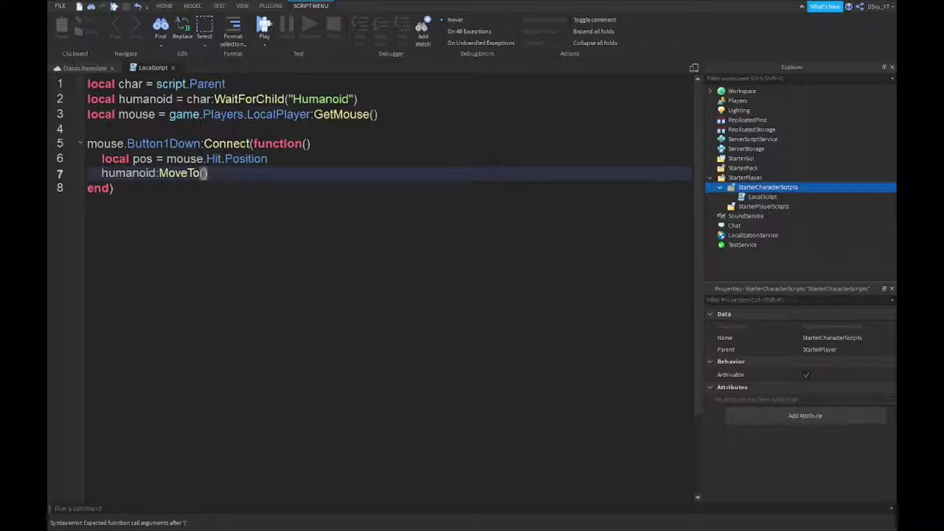
type("pos")
key("Escape")
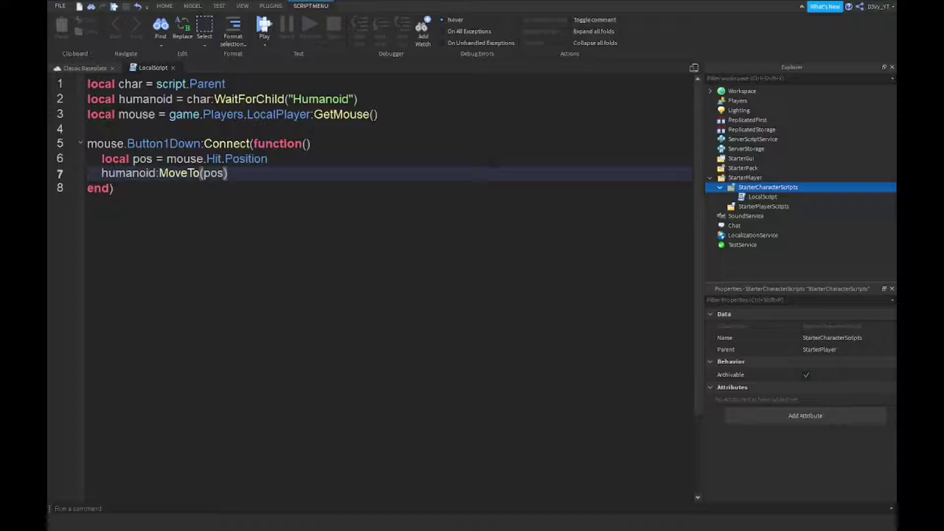
Close the script, start a playtest and walk the avatar toward the camera
left_click(173, 68)
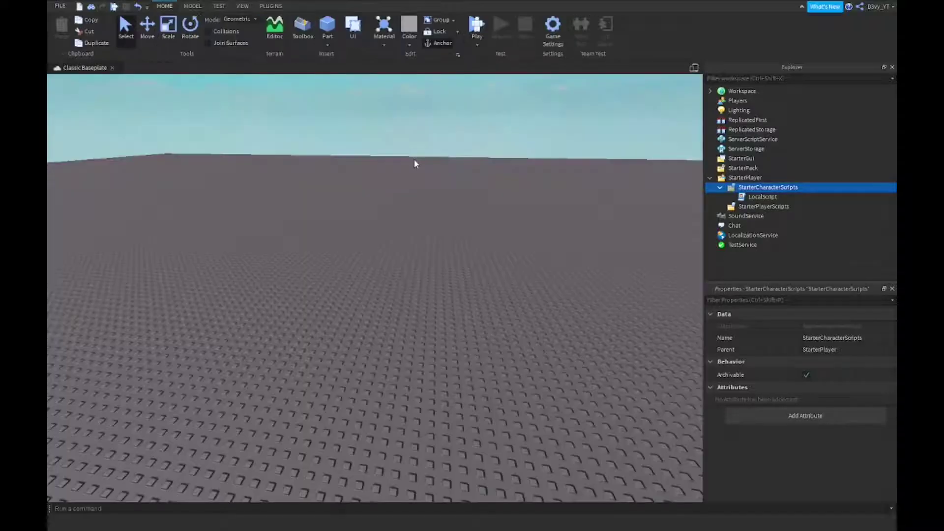
key("F5")
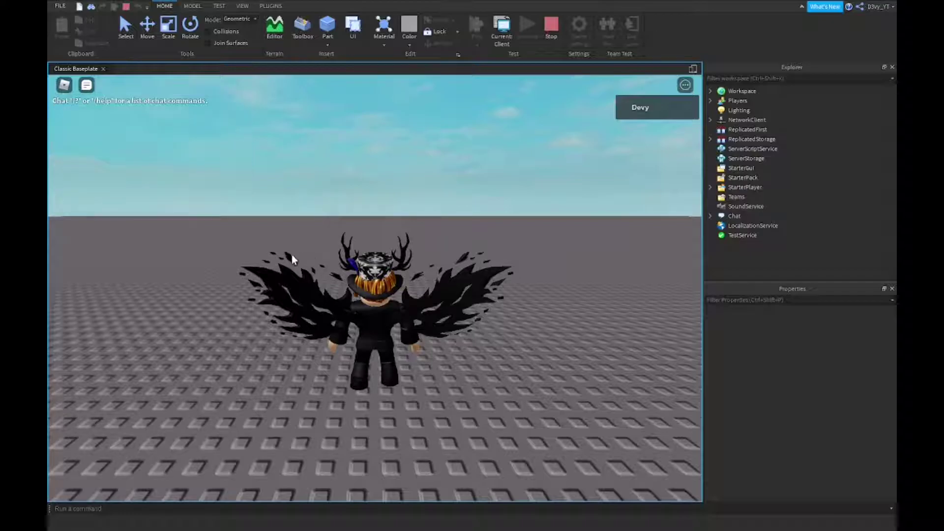
right_click_drag(292, 255, 300, 253)
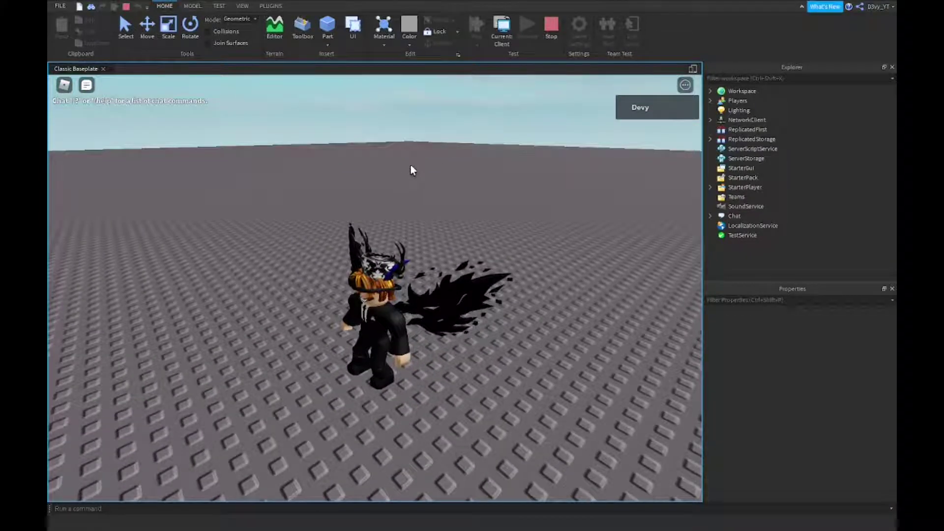
key("s")
key("s")
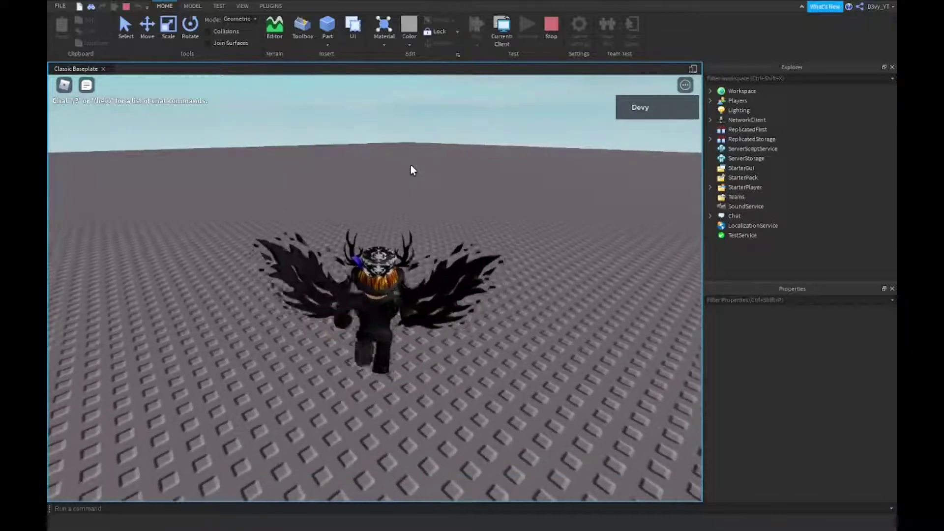
key("s")
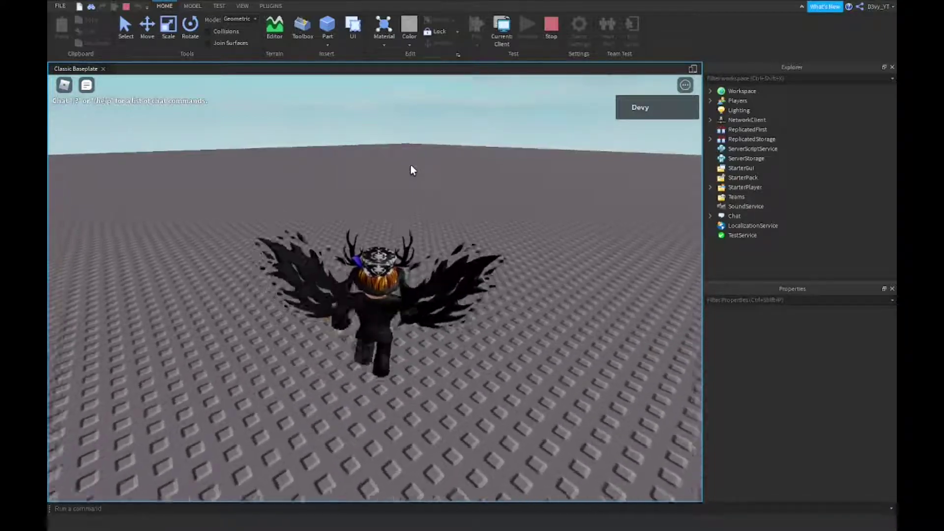
key("s")
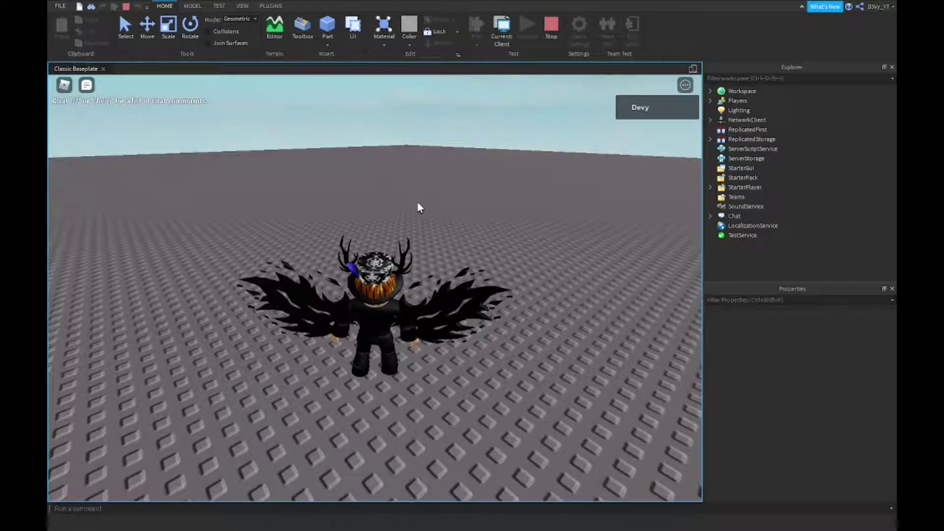
Walk and turn the avatar around the baseplate with S and D, then stop the playtest
key("d")
key("s")
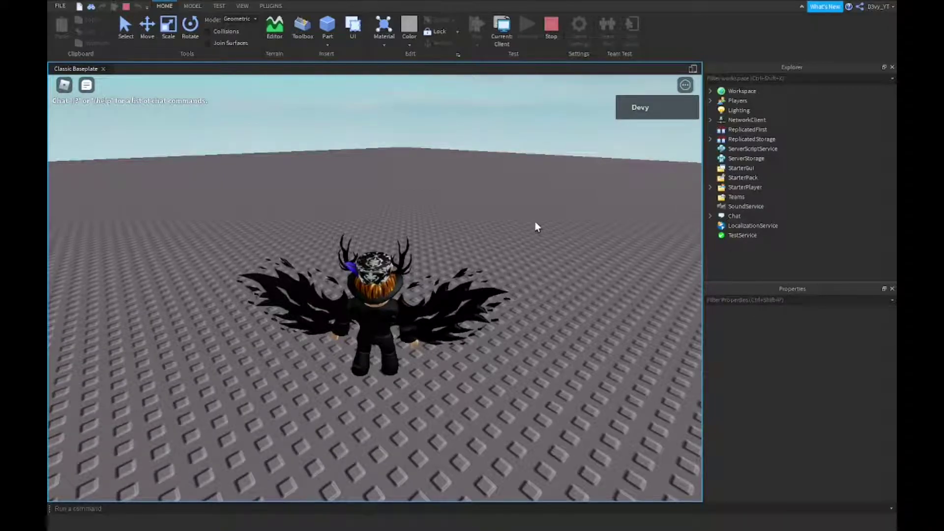
key("d")
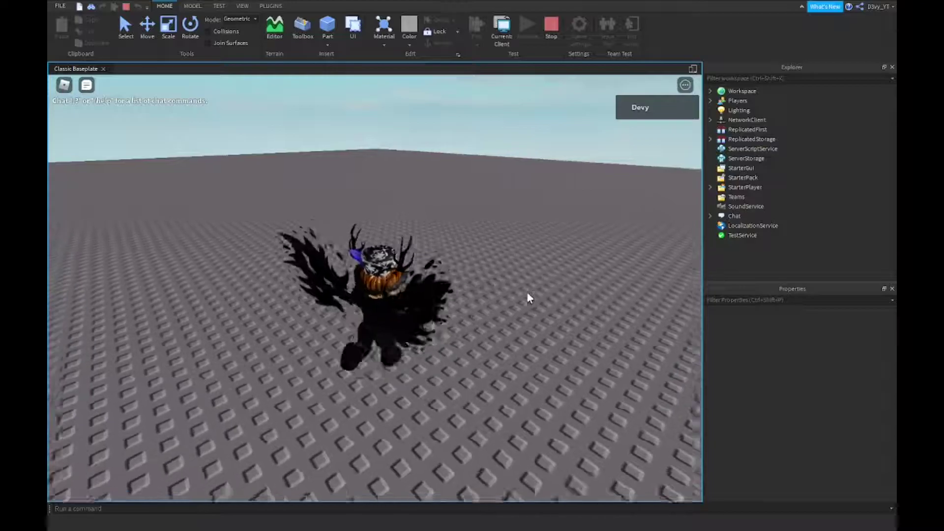
key("s")
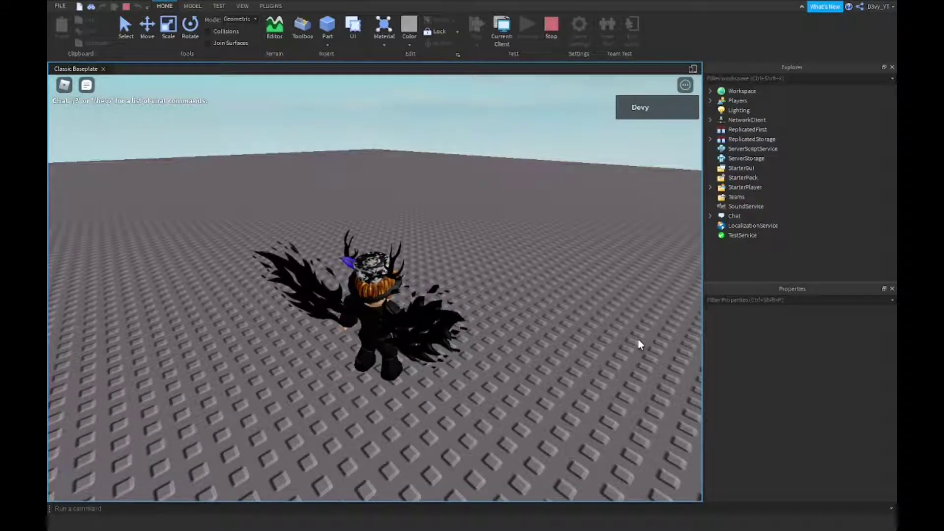
key("shift+F5")
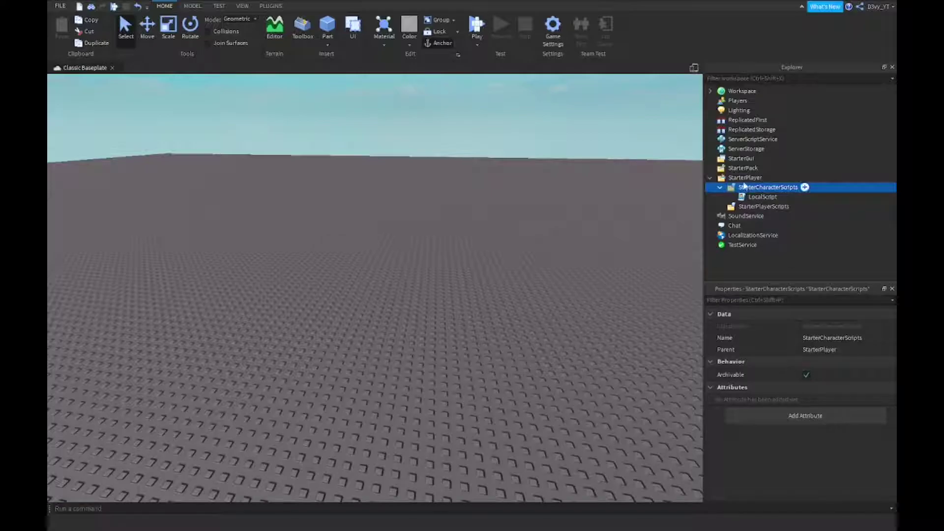
Collapse the StarterCharacterScripts folder in Explorer, hiding its LocalScript
left_click(720, 187)
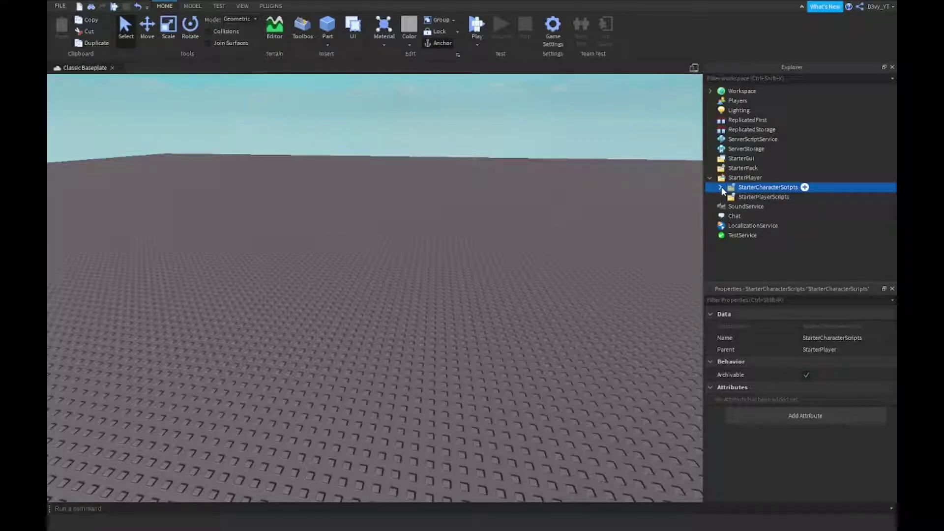